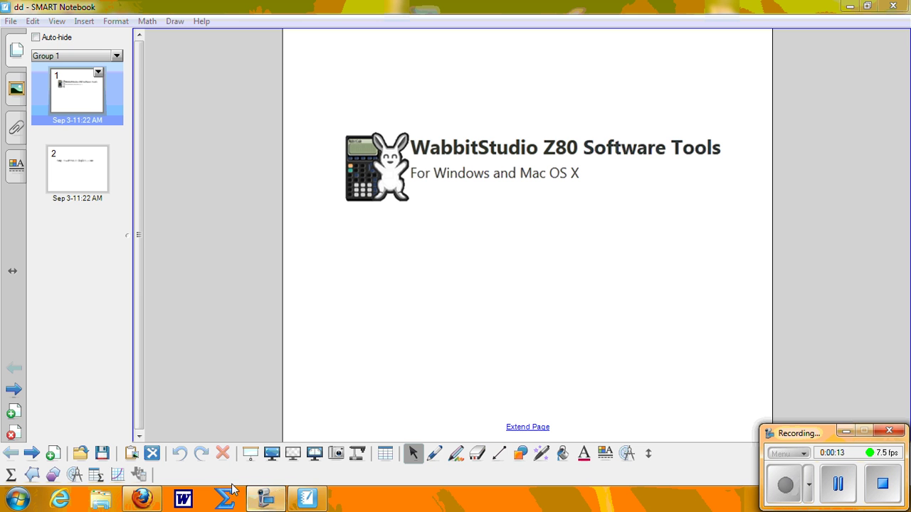
Switch to Firefox and download Wabbitemu.exe from the WabbitStudio page, agreeing to the license and saving the file.
click(25, 390)
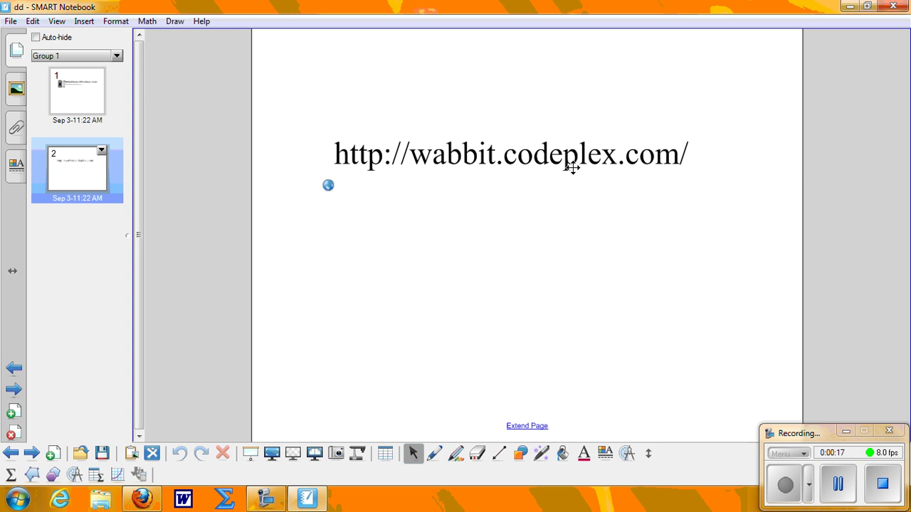
click(142, 498)
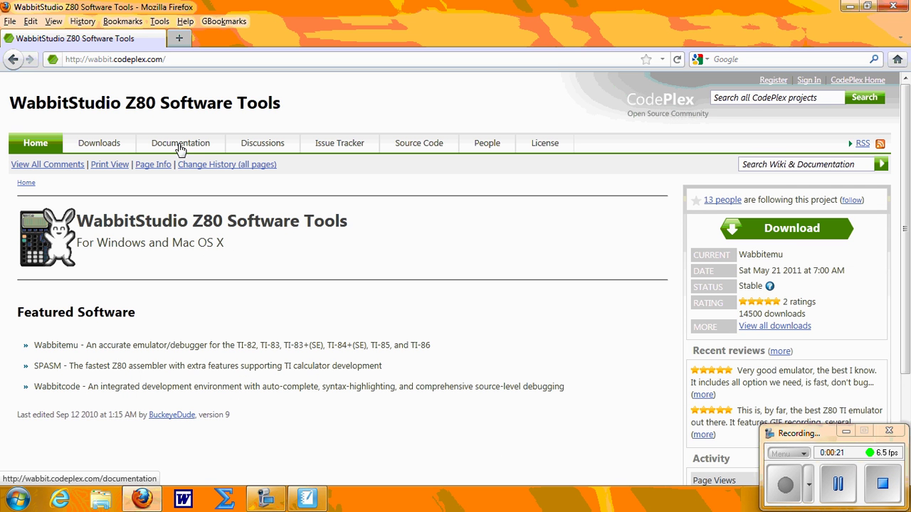
click(787, 231)
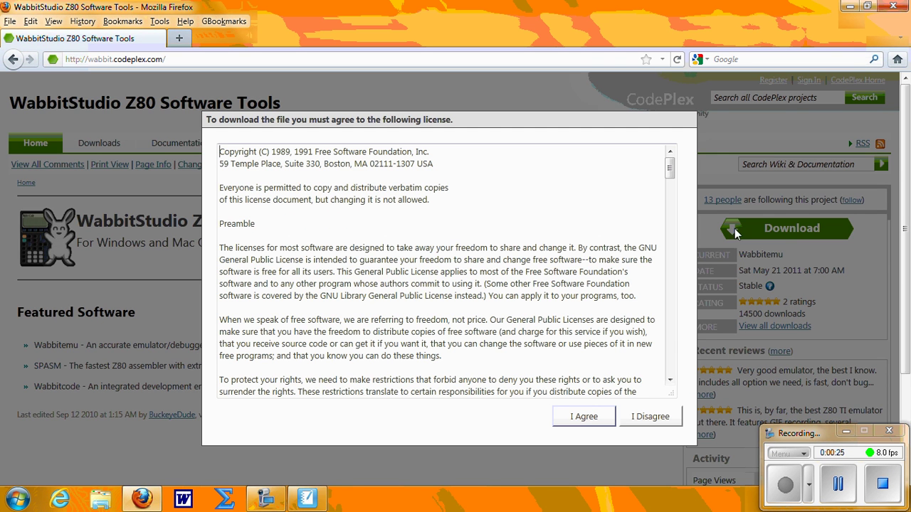
click(576, 419)
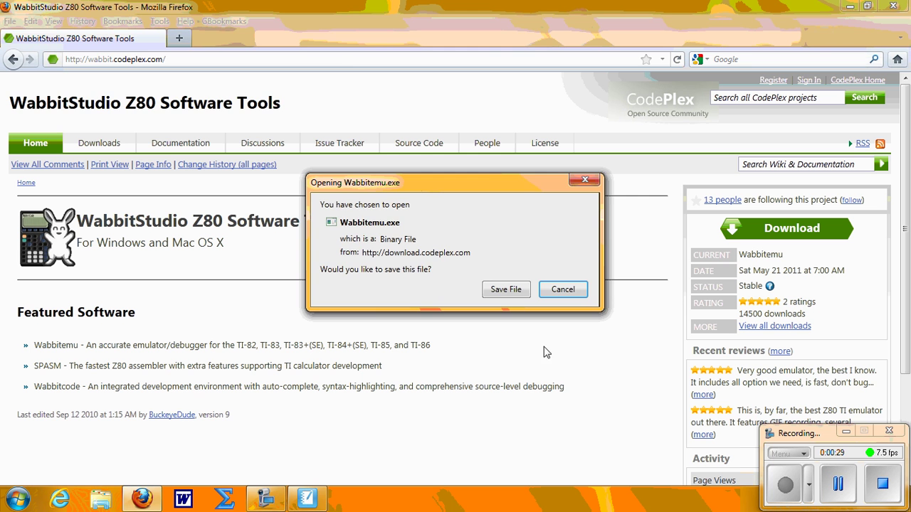
click(505, 289)
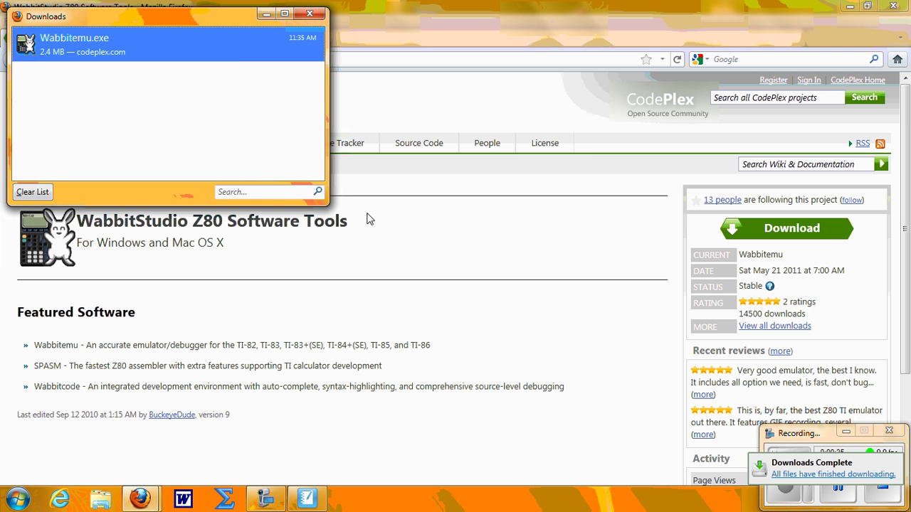
Run the downloaded Wabbitemu.exe and re-run its setup wizard.
double_click(228, 39)
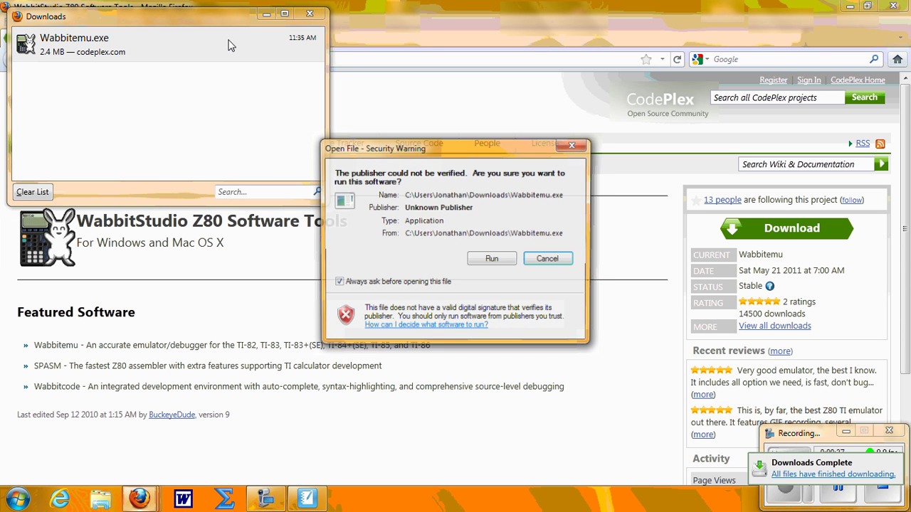
click(478, 262)
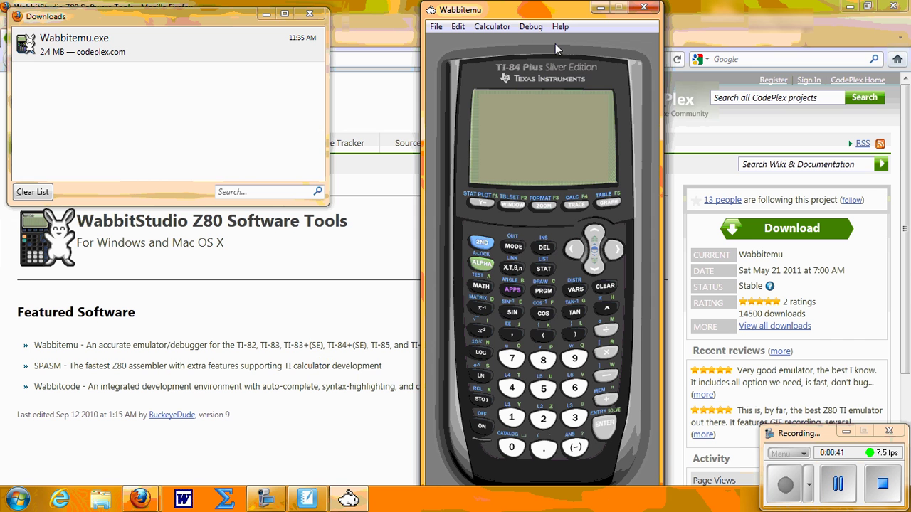
click(554, 27)
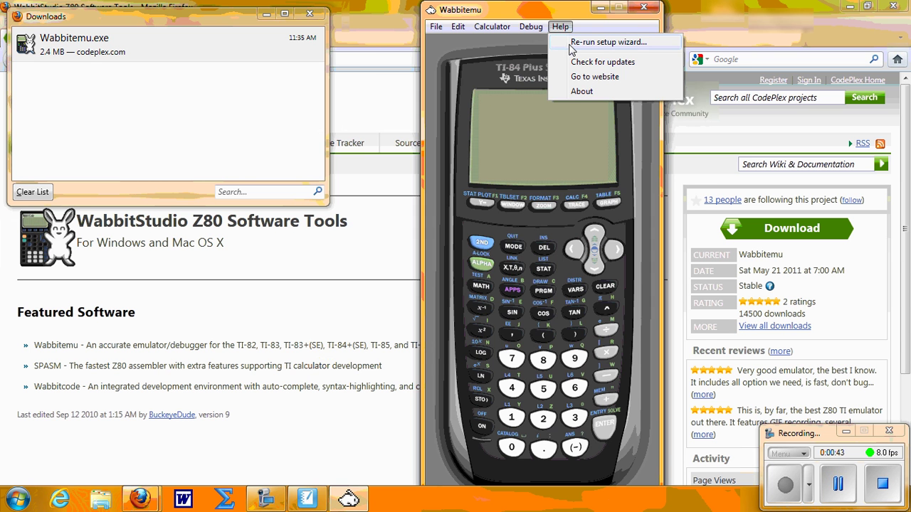
click(570, 45)
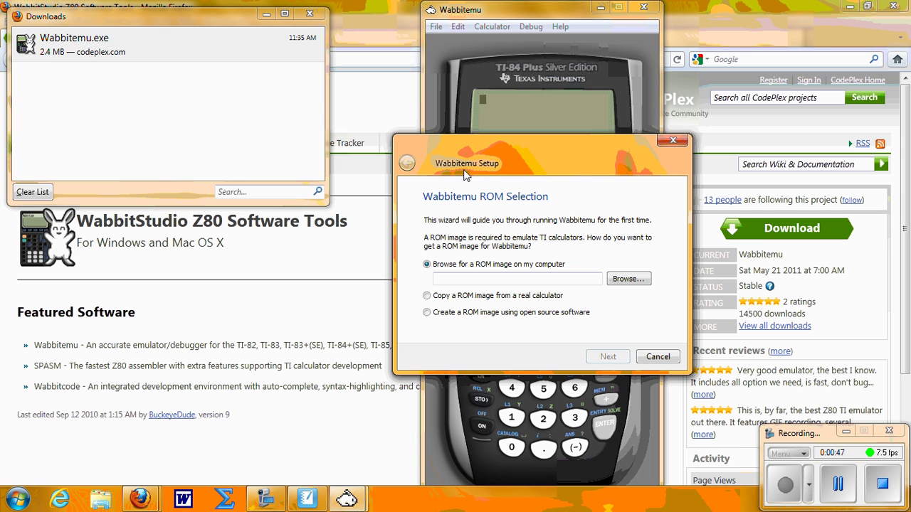
Configure the wizard to create an open-source ROM image for the TI-84 Plus SE, with OS 2.55 MP downloaded from TI's website.
click(428, 314)
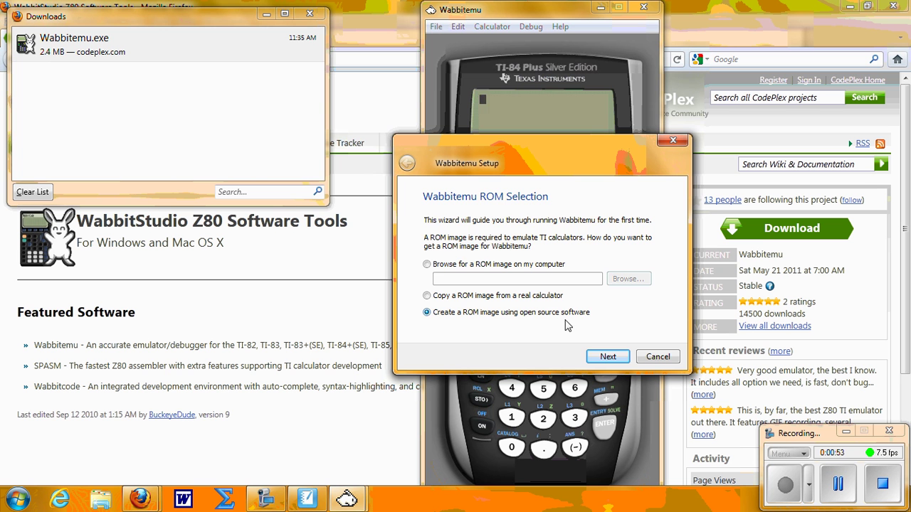
click(606, 358)
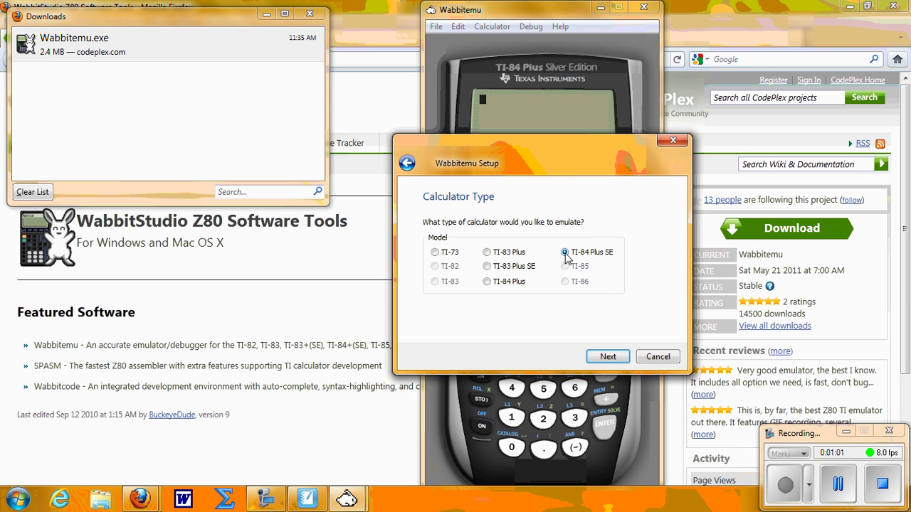
click(606, 357)
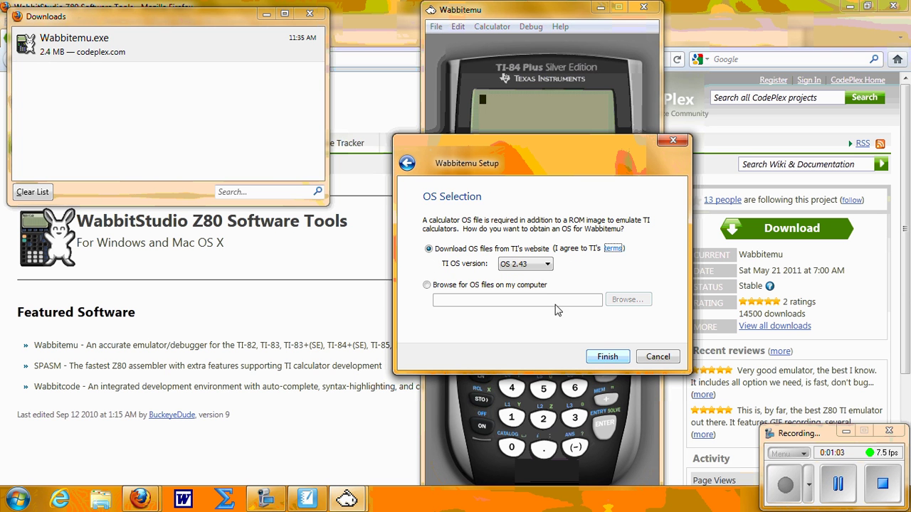
click(549, 266)
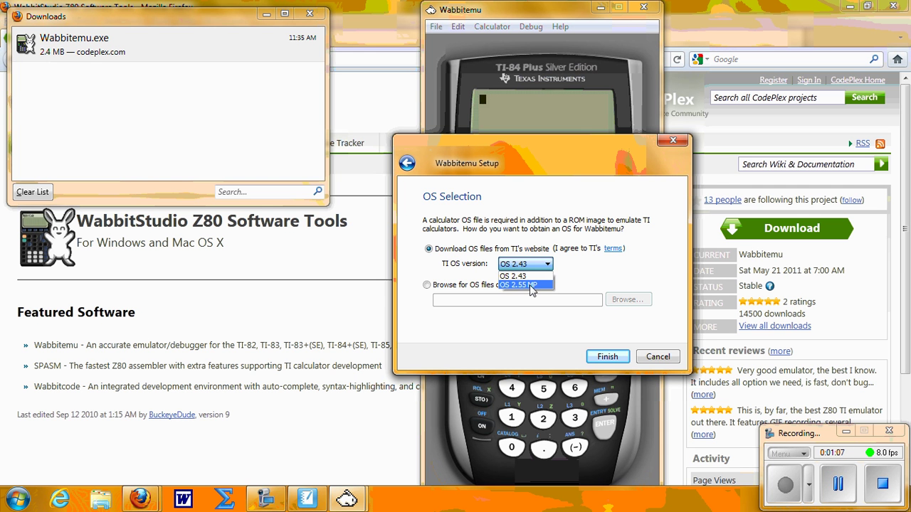
click(529, 285)
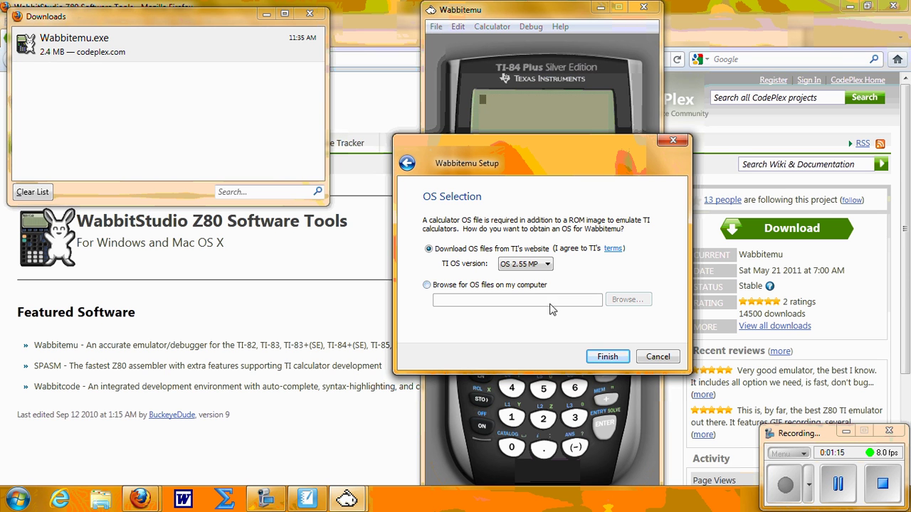
Save the ROM image to the desktop as Graph Calc and finish the setup.
click(607, 357)
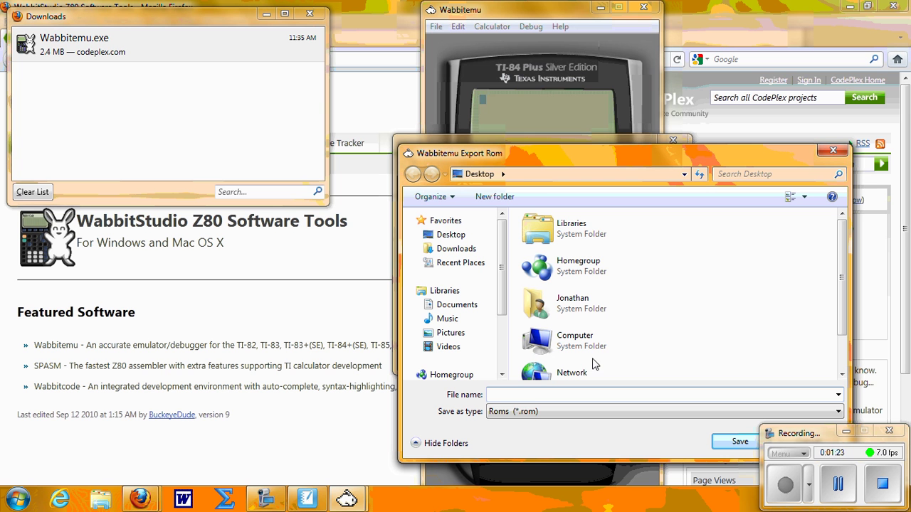
text(Graph Caclc)
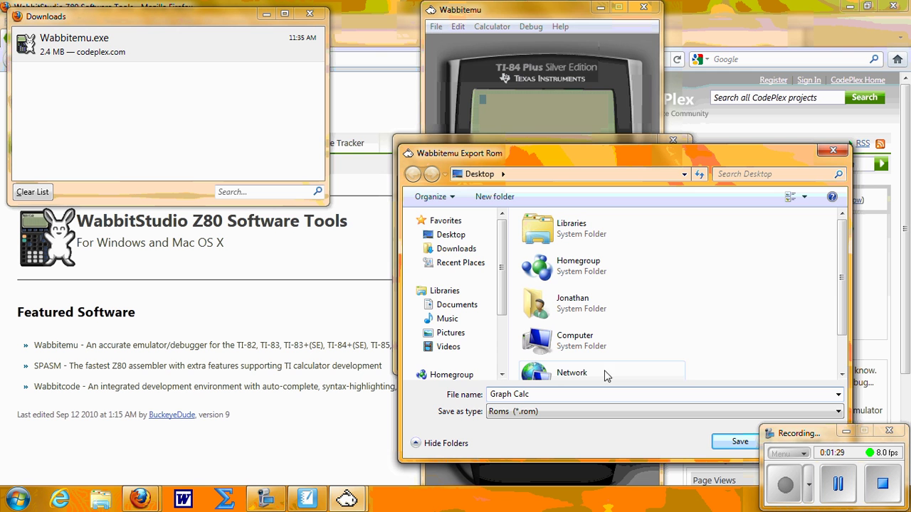
click(718, 441)
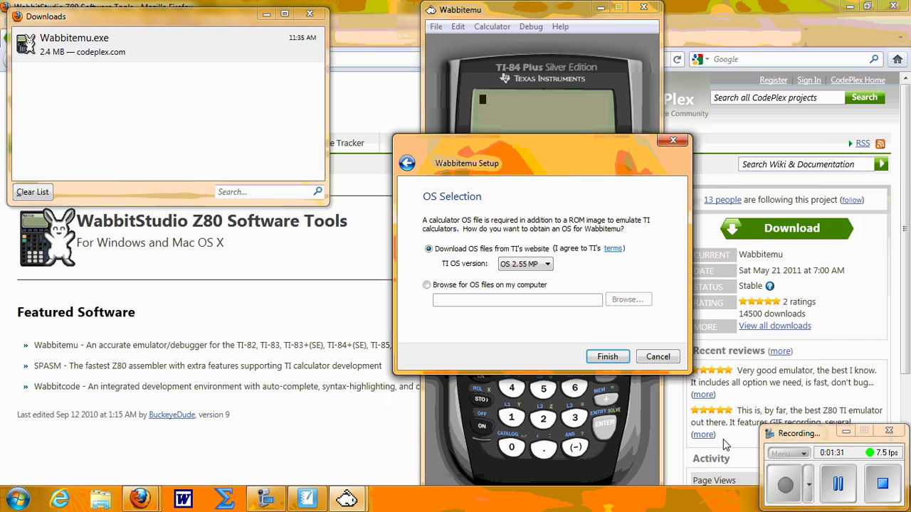
click(607, 357)
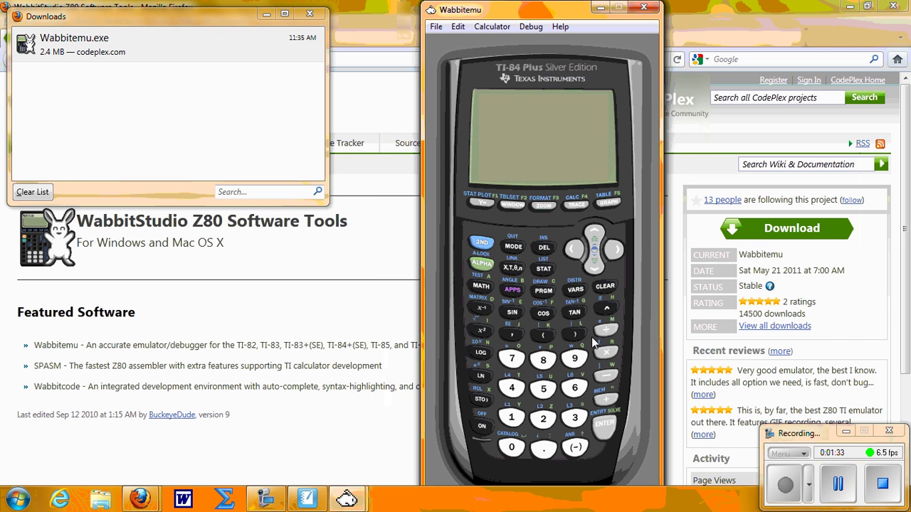
Disable the calculator skin and enable it again.
click(489, 26)
click(496, 41)
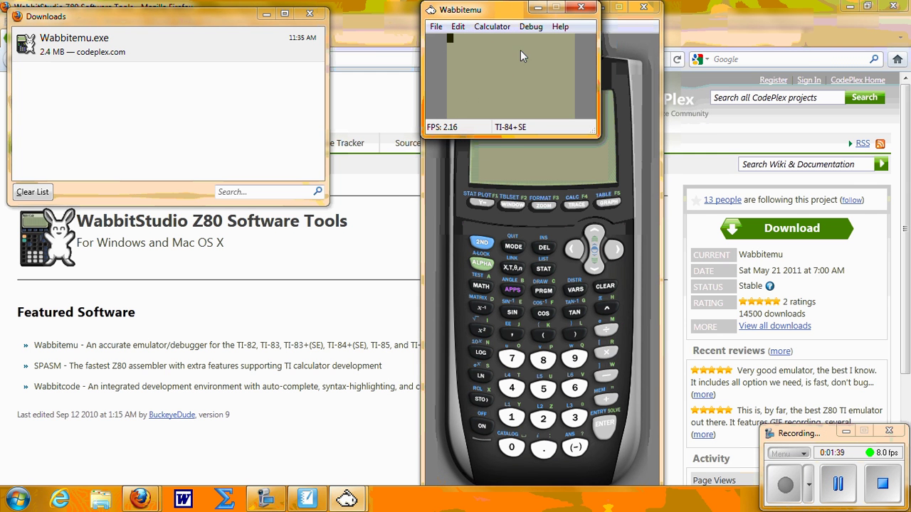
click(483, 27)
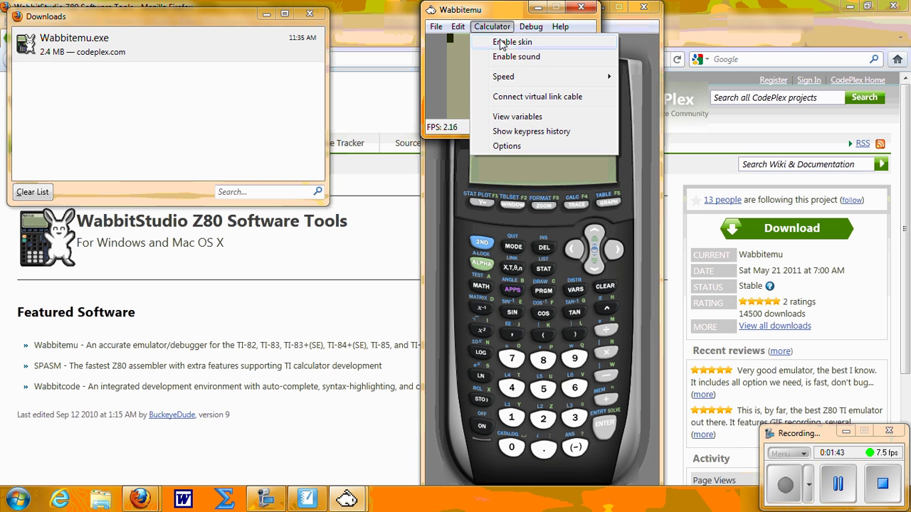
click(502, 42)
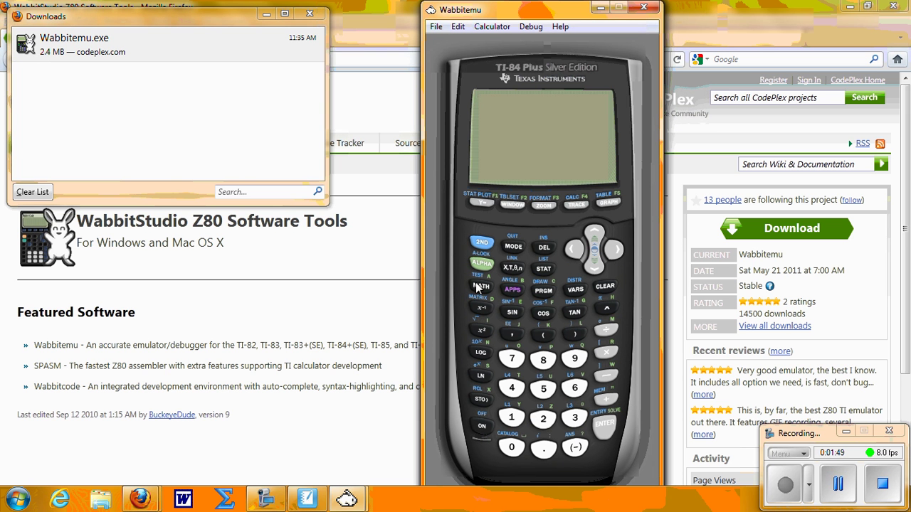
Calculate 7+9 on the emulated calculator.
click(514, 362)
click(606, 403)
click(575, 359)
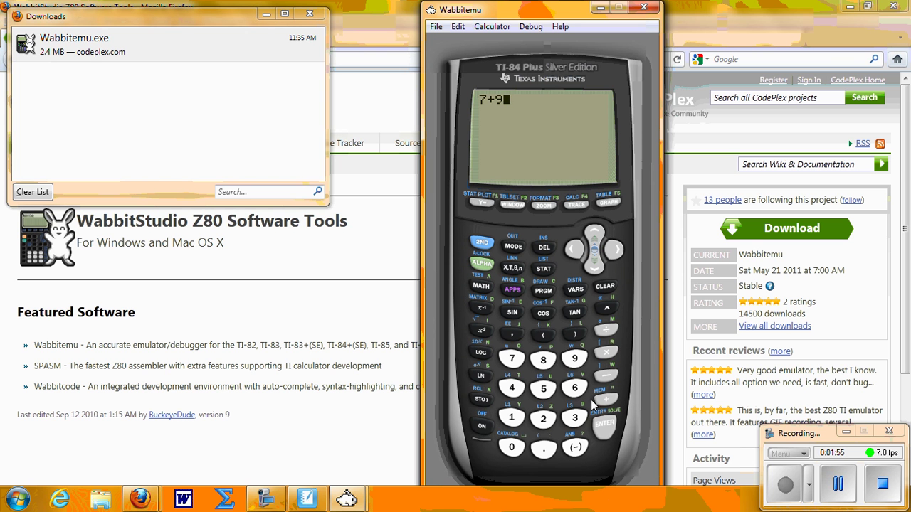
click(605, 425)
Review the general settings in the Wabbitemu options and close the dialog.
click(488, 27)
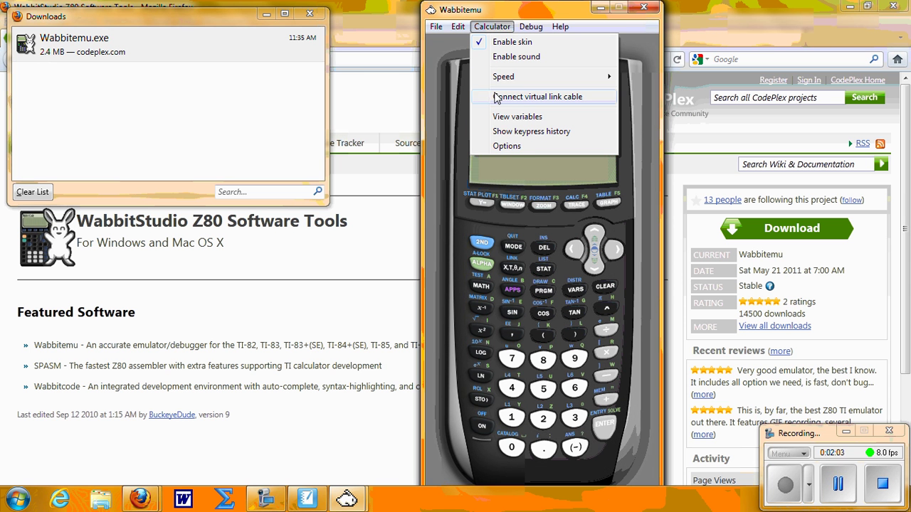
click(500, 146)
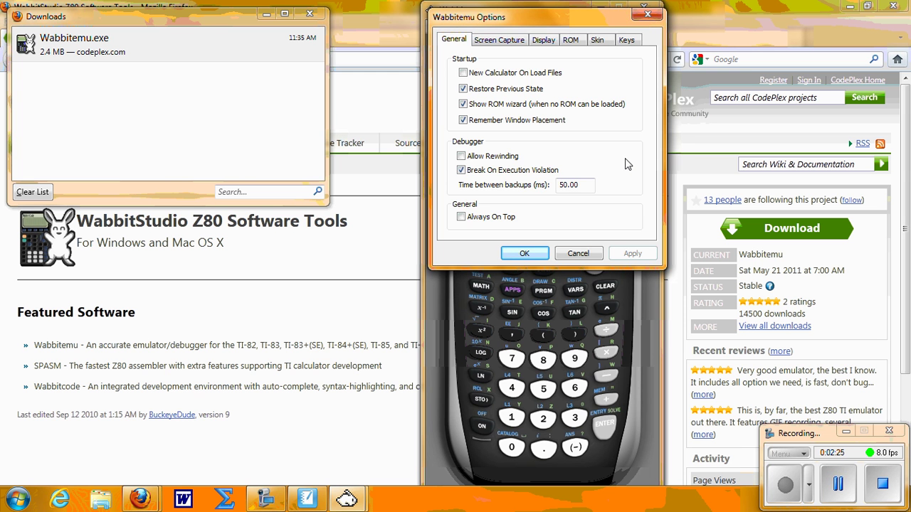
click(535, 257)
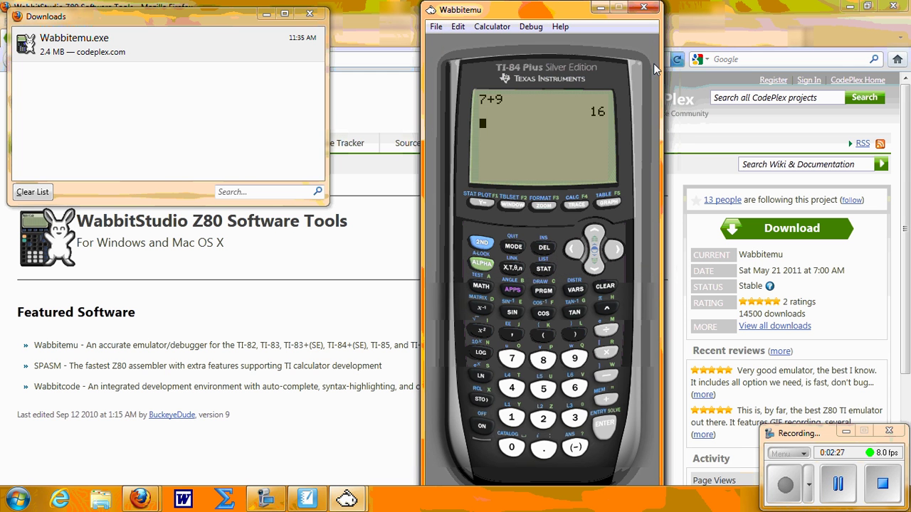
Close Wabbitemu, the Downloads window, Firefox and SMART Notebook to return to the desktop.
click(642, 8)
click(309, 14)
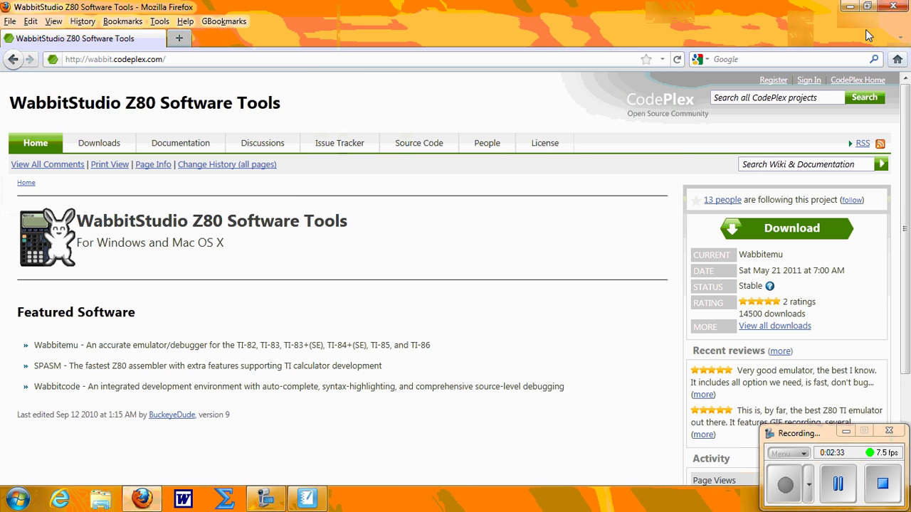
click(901, 9)
click(902, 9)
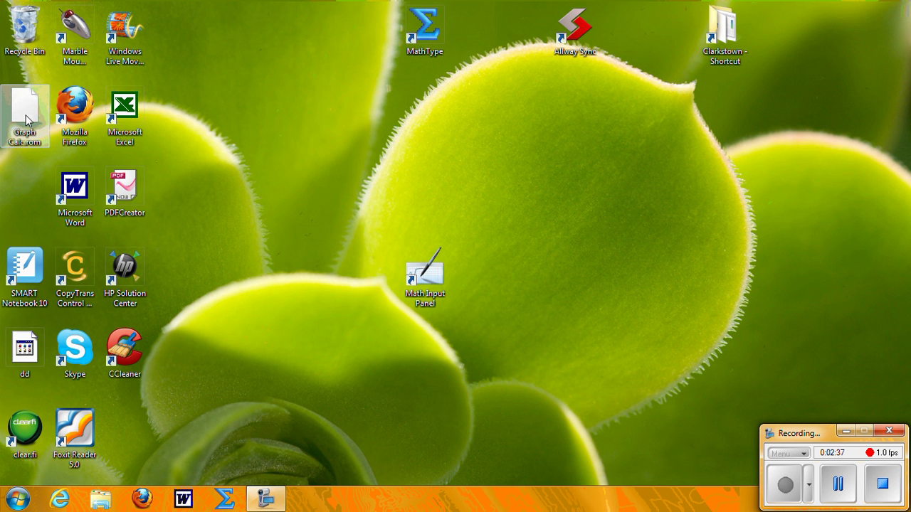
Move the Graph Calc.rom file to an empty area of the desktop and try to open it.
drag(26, 119, 242, 131)
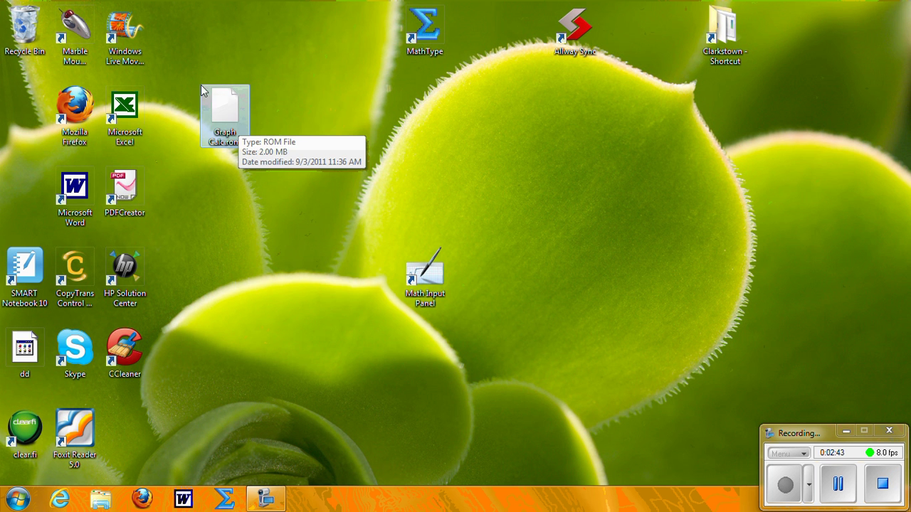
double_click(222, 125)
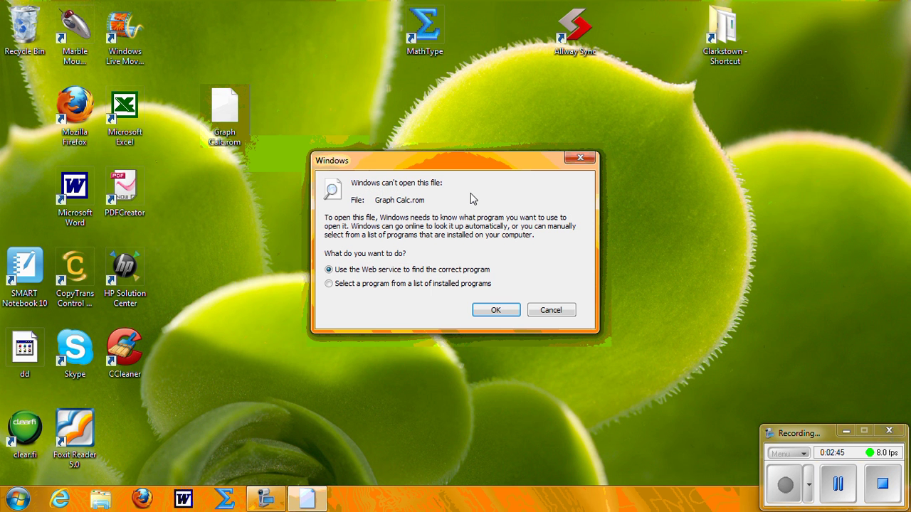
click(580, 158)
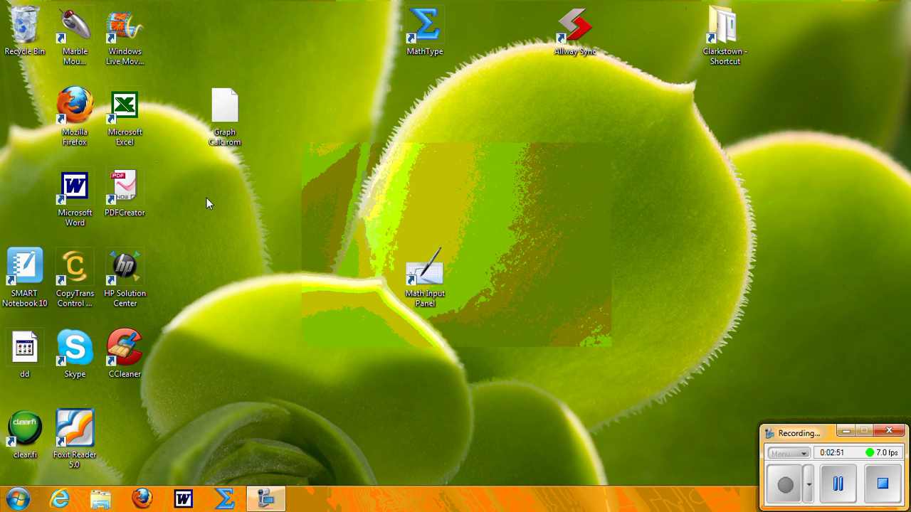
Open the Downloads folder inside the personal user folder and move the Wabbitemu application to the desktop.
click(17, 498)
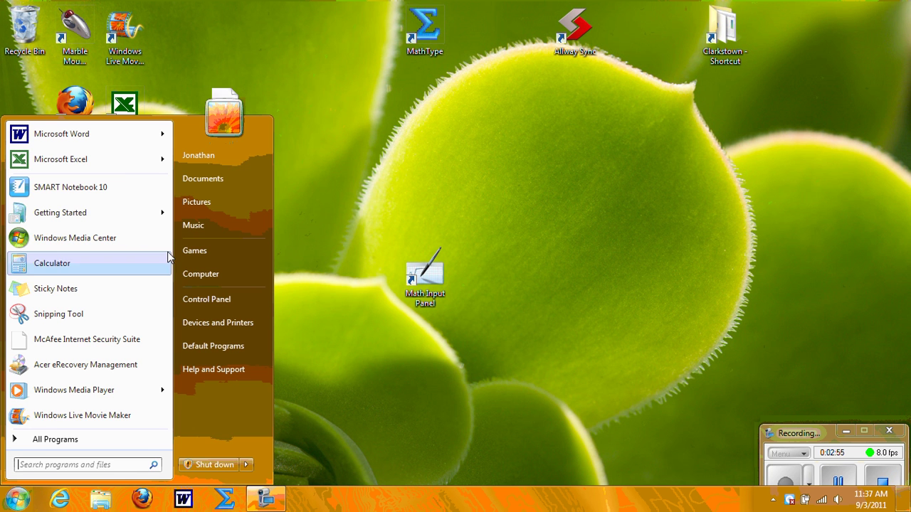
click(206, 158)
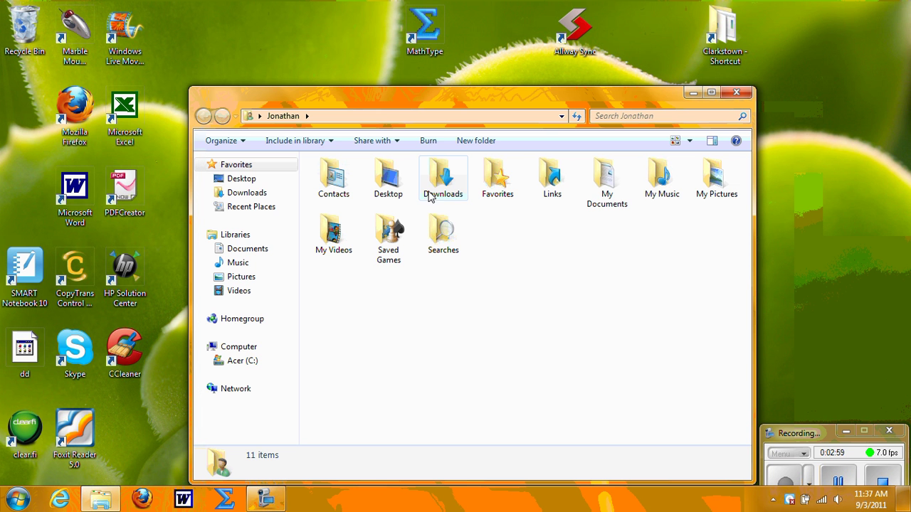
click(444, 186)
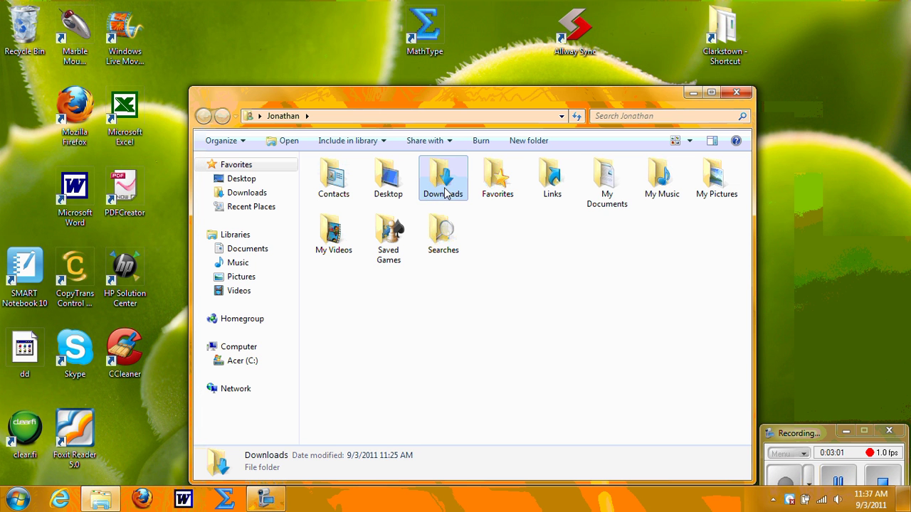
double_click(444, 190)
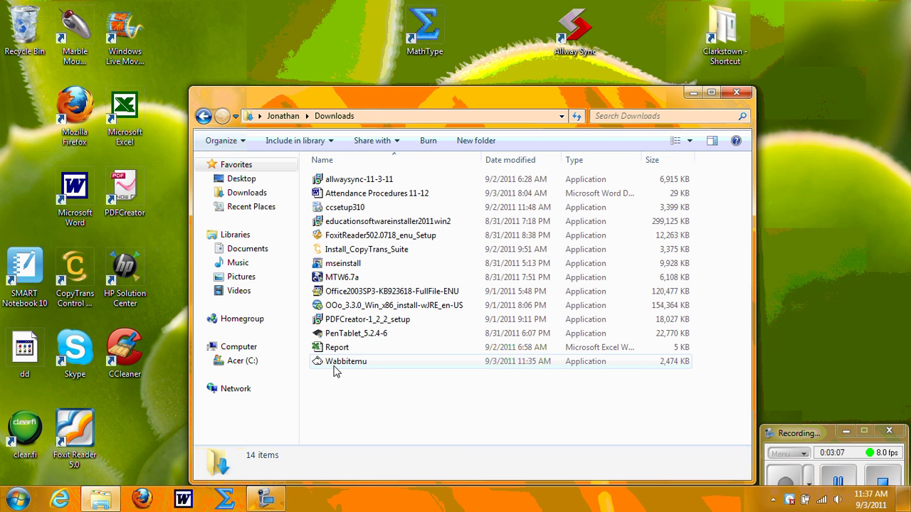
drag(334, 367, 339, 74)
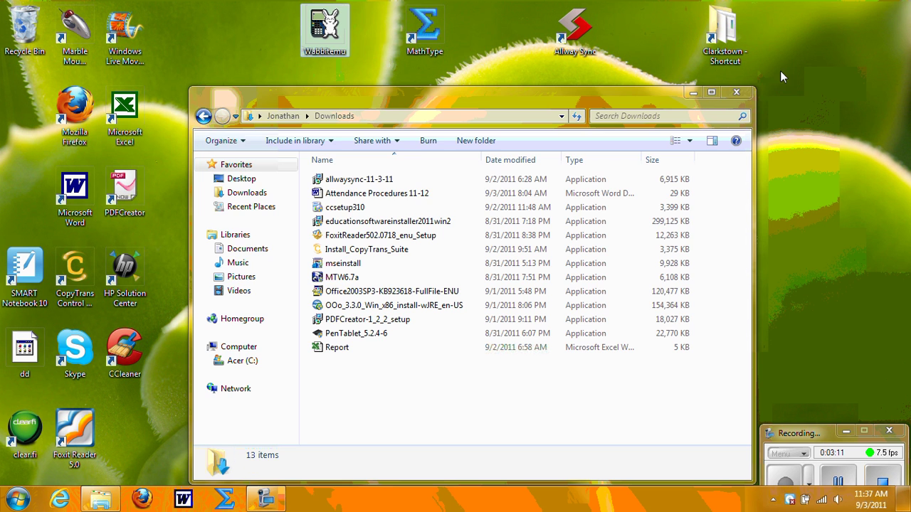
Close the Downloads folder window and move the Wabbitemu application directly below the Graph Calc.rom file on the desktop.
click(736, 92)
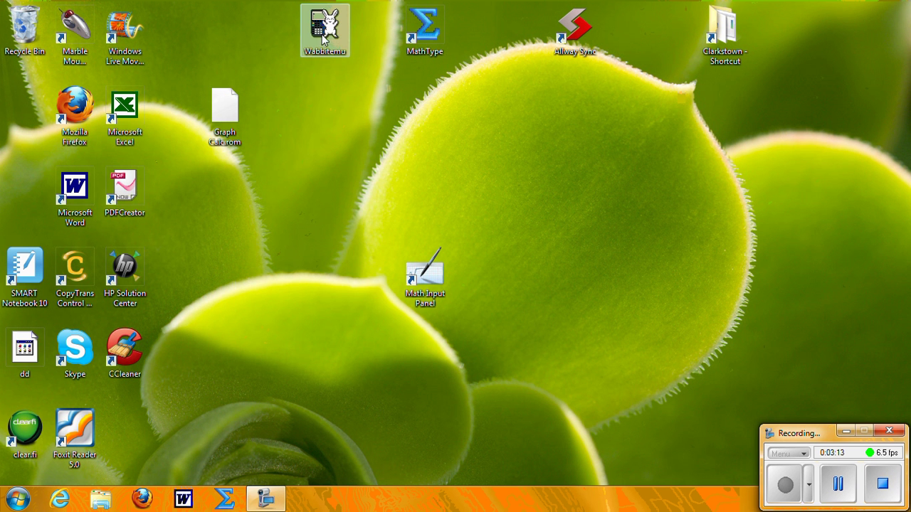
drag(316, 36, 235, 184)
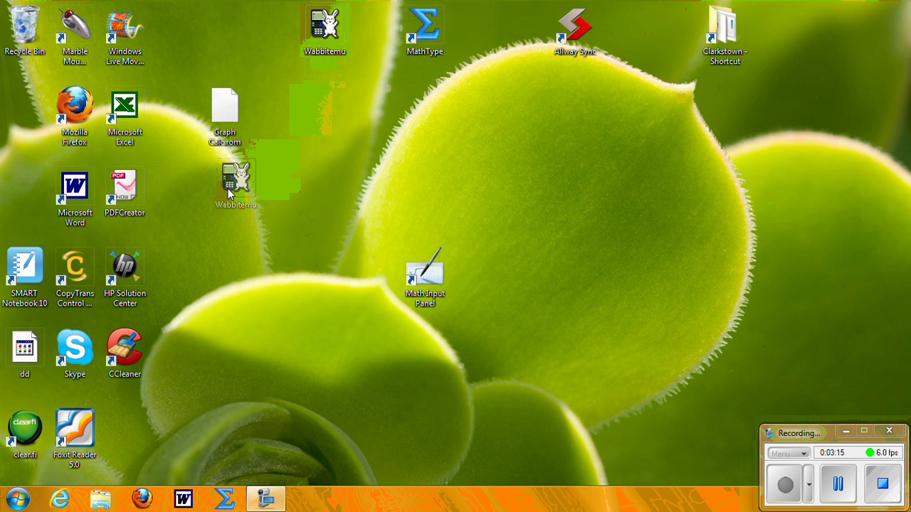
Launch Wabbitemu from the desktop, allowing the unverified file to run, and turn on the emulated calculator with its startup screen cleared.
double_click(232, 187)
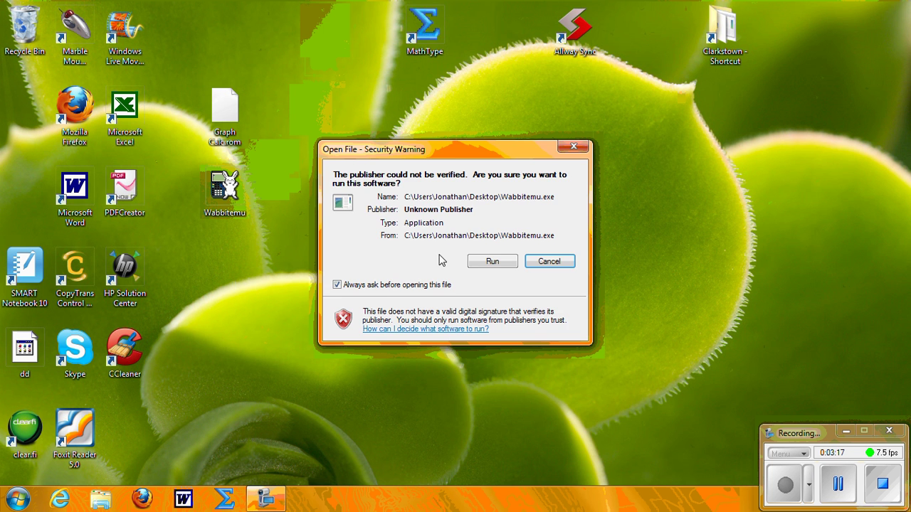
click(478, 261)
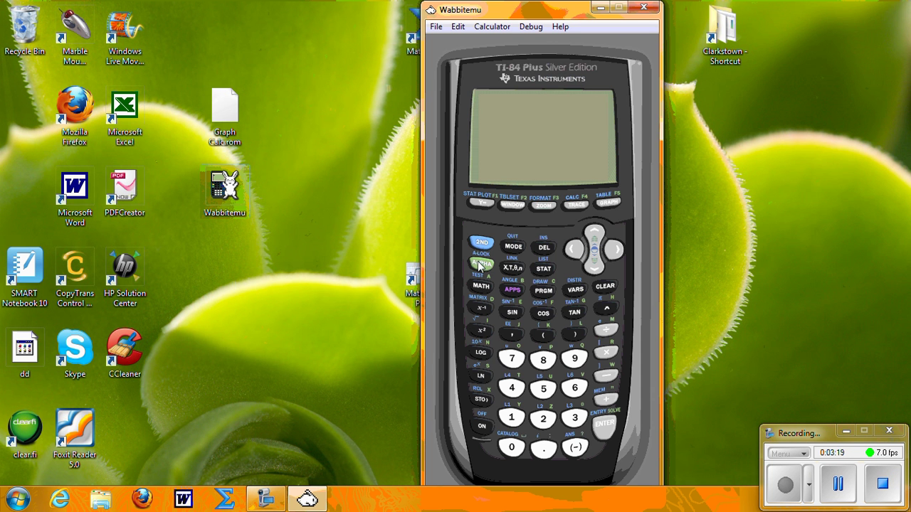
click(486, 414)
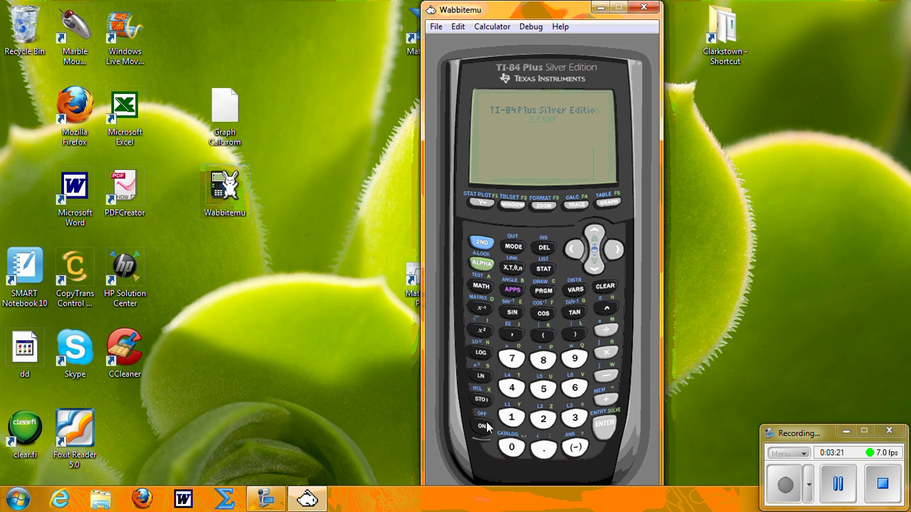
click(605, 288)
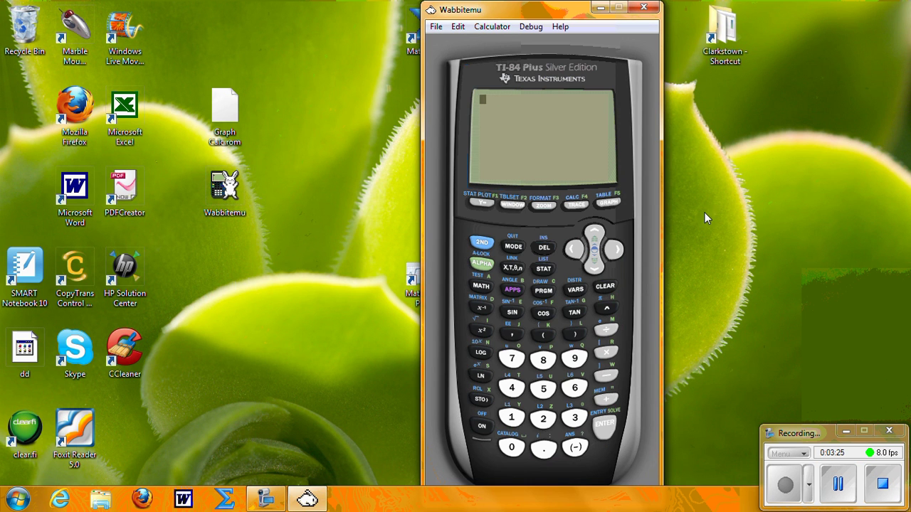